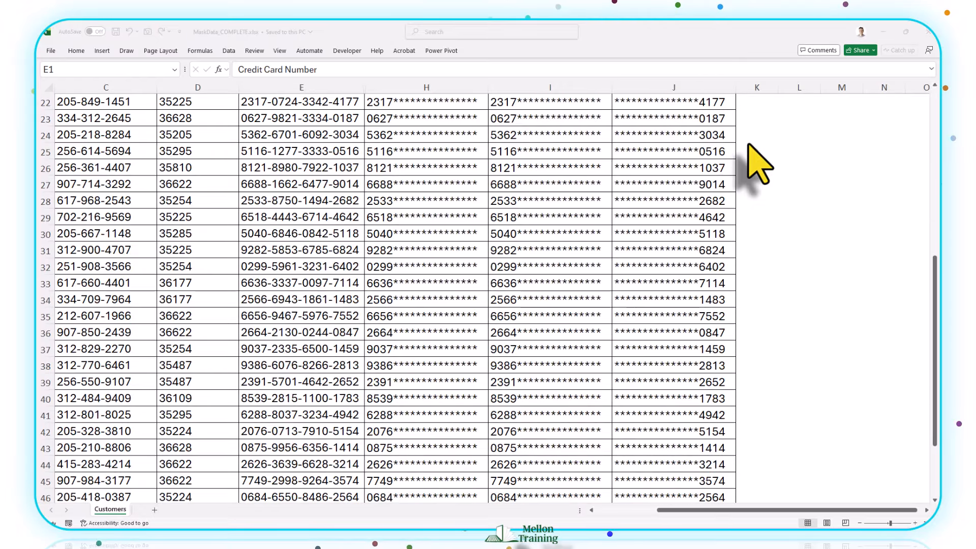
scroll(760, 163, up, 4)
scroll(760, 164, up, 7)
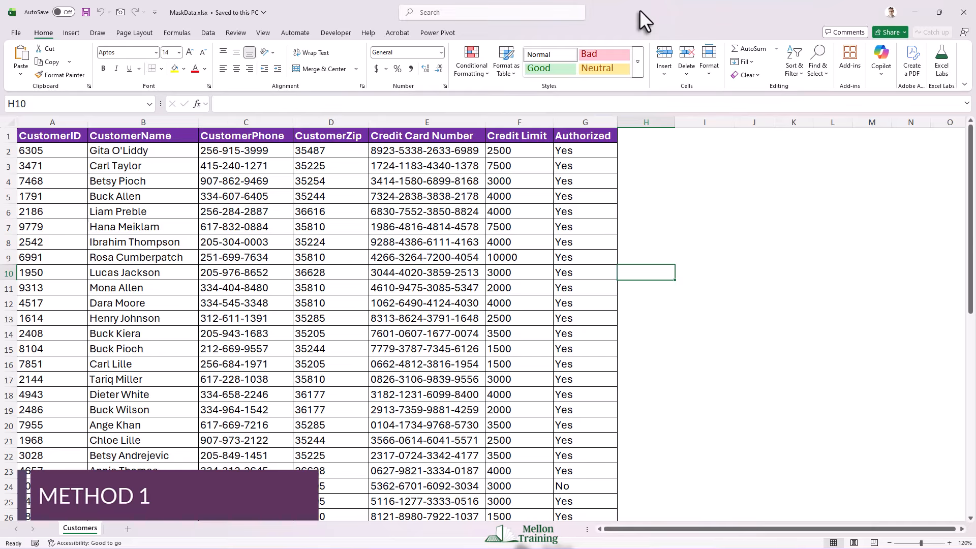
Step: Enter the column header Masked CC 1 in cell H1
click(640, 139)
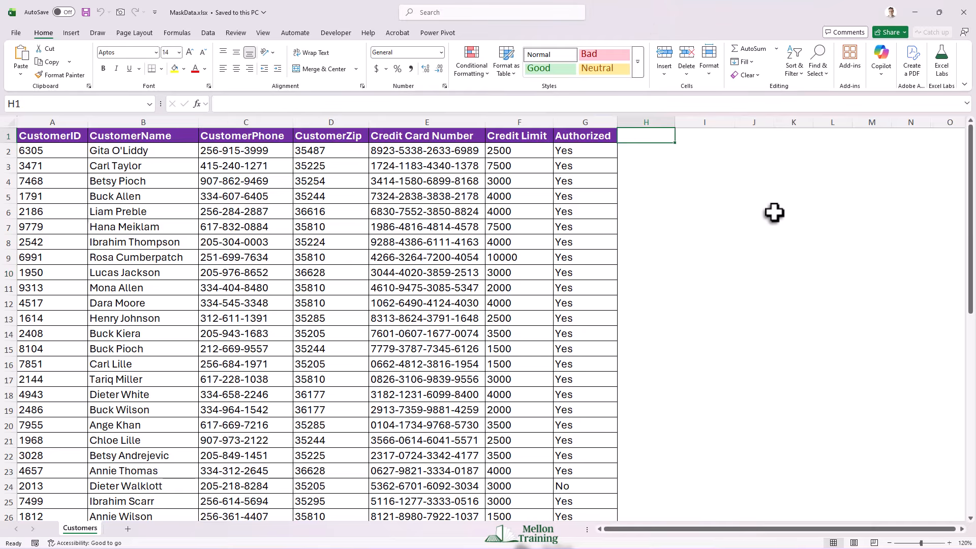
text(Ma)
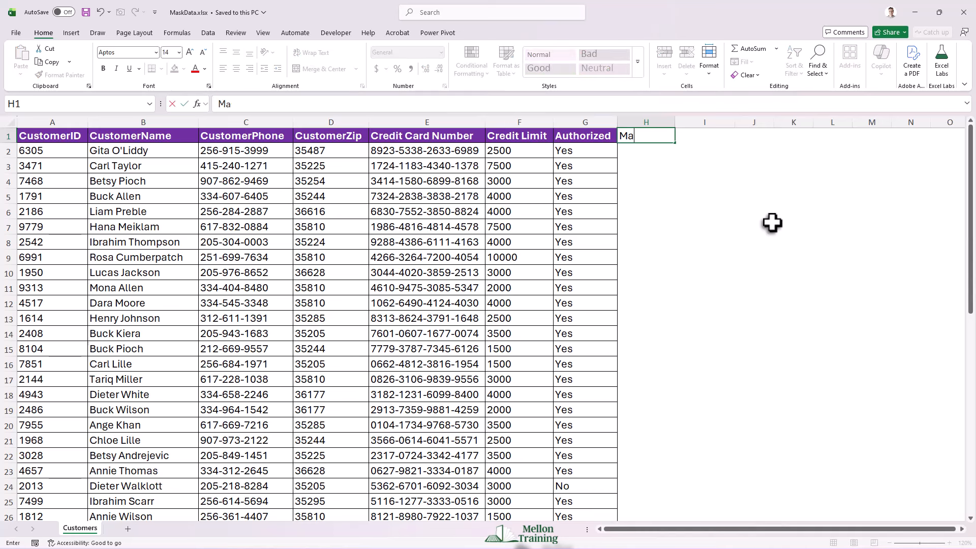
text(sked CC 1)
key(Return)
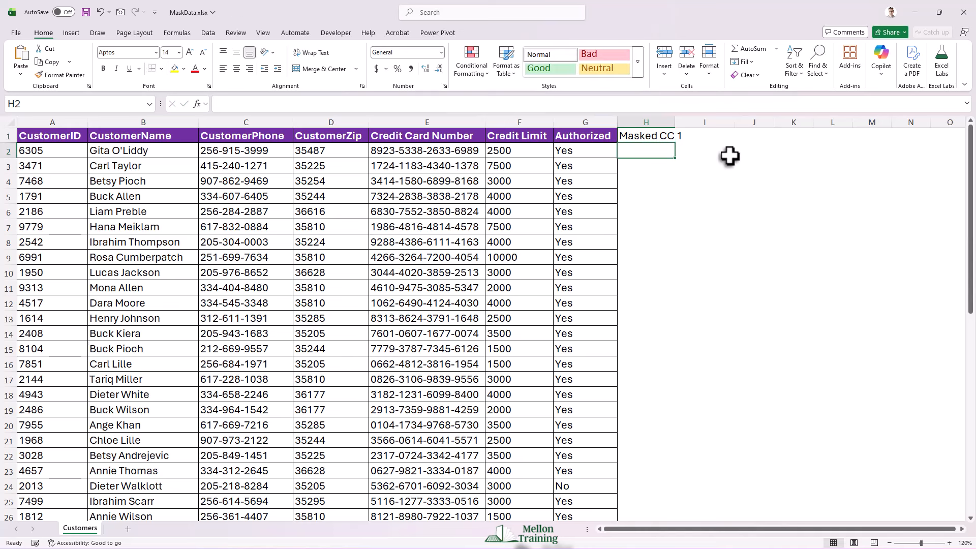
Step: Autofit column H and format the H1 header with a black fill and white font colour
double_click(676, 123)
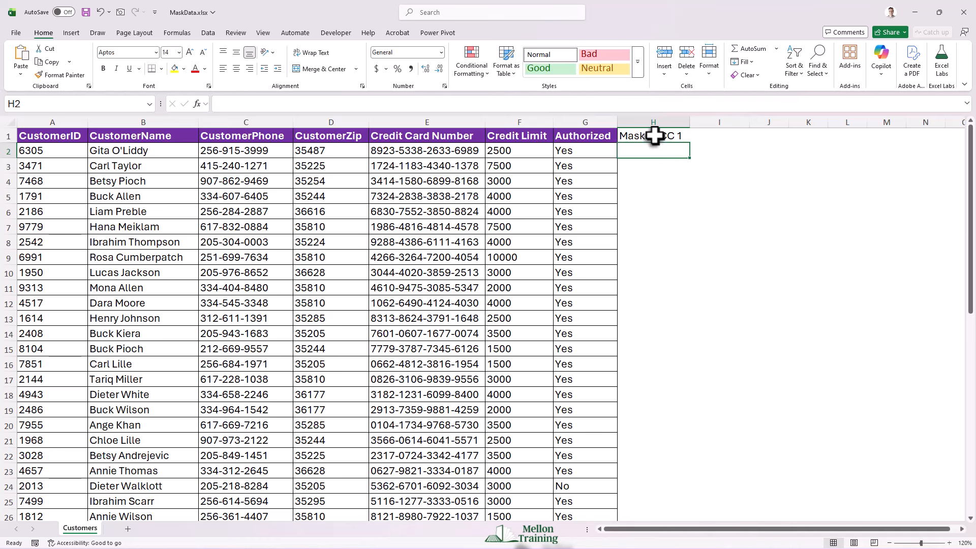
click(653, 136)
click(184, 68)
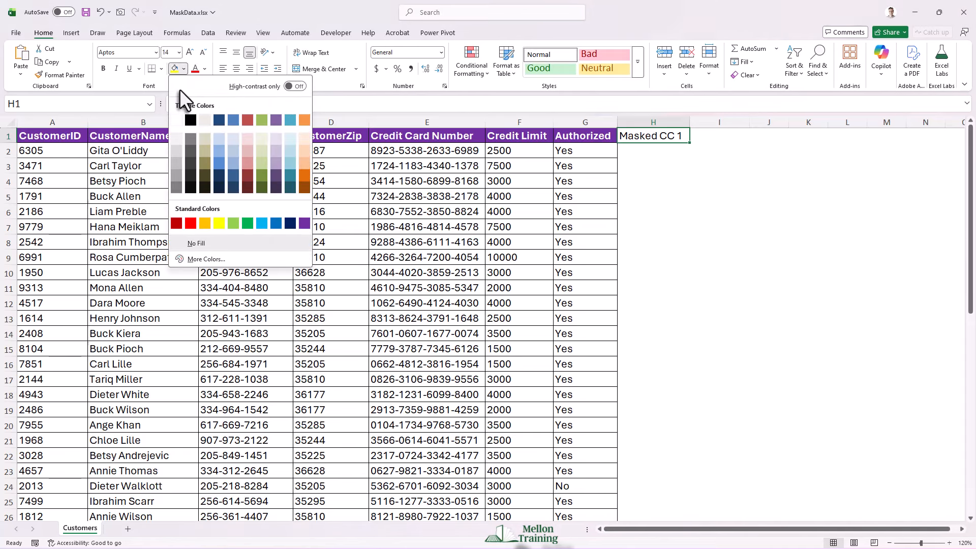
click(189, 120)
click(204, 69)
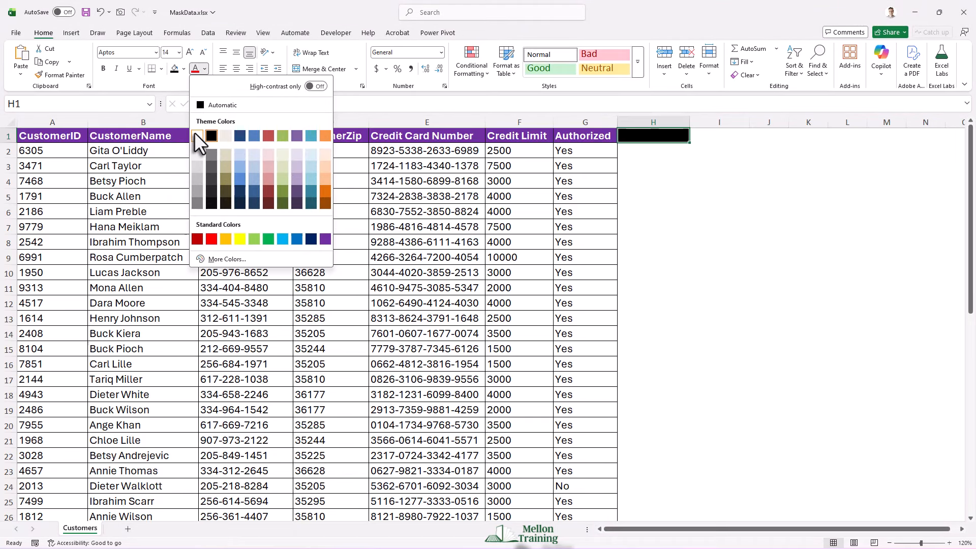
click(209, 135)
Step: In H2, enter the formula =LEFT(E2,4) to extract the first four digits of the card number
click(643, 149)
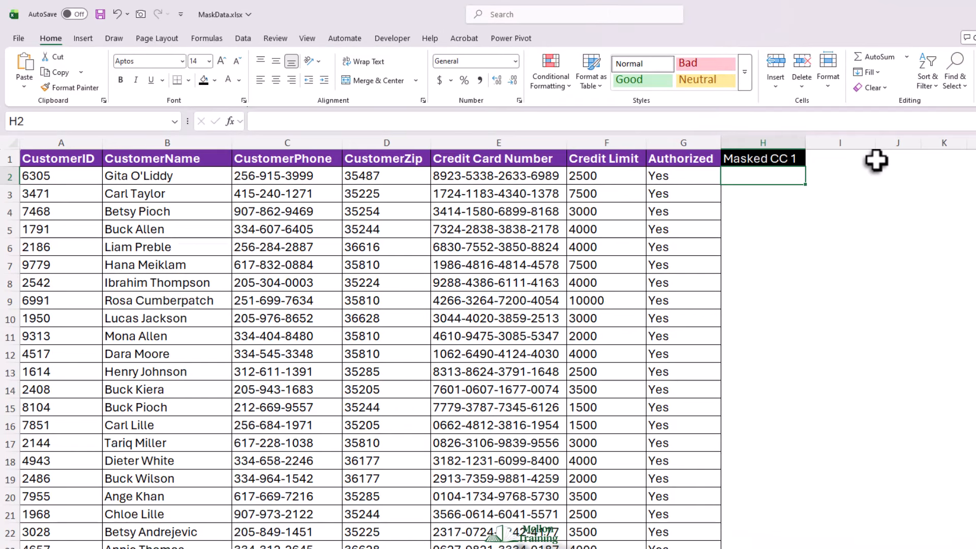
text(=)
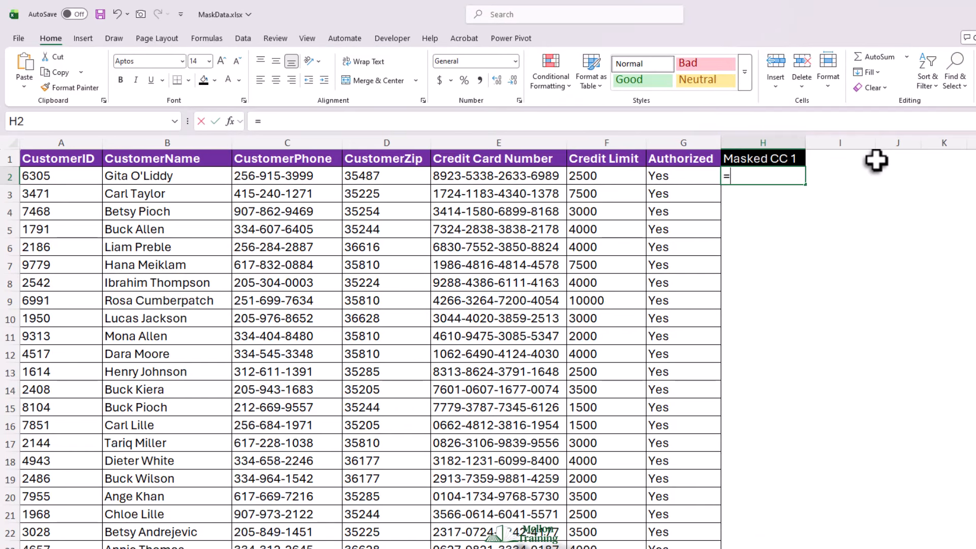
text(LEFT(E2)
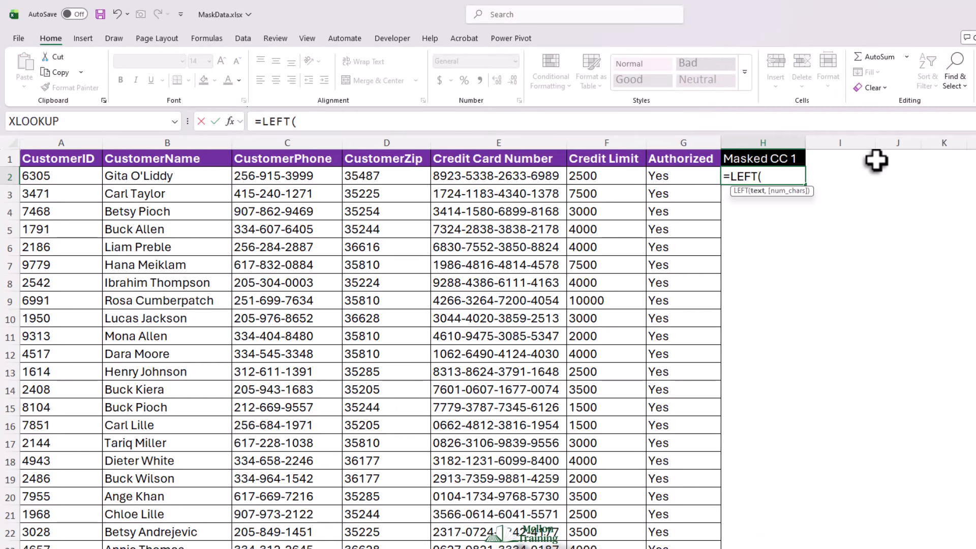
text(,4))
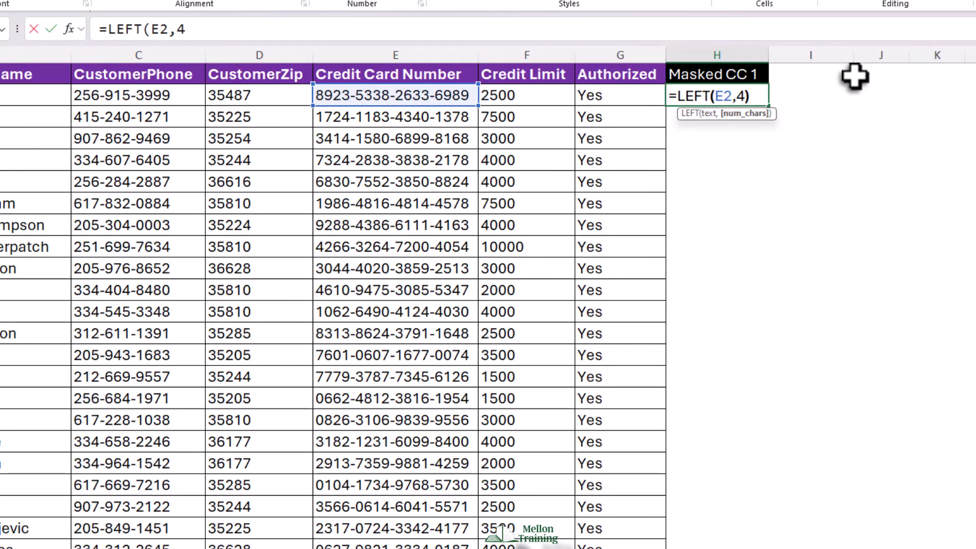
text())
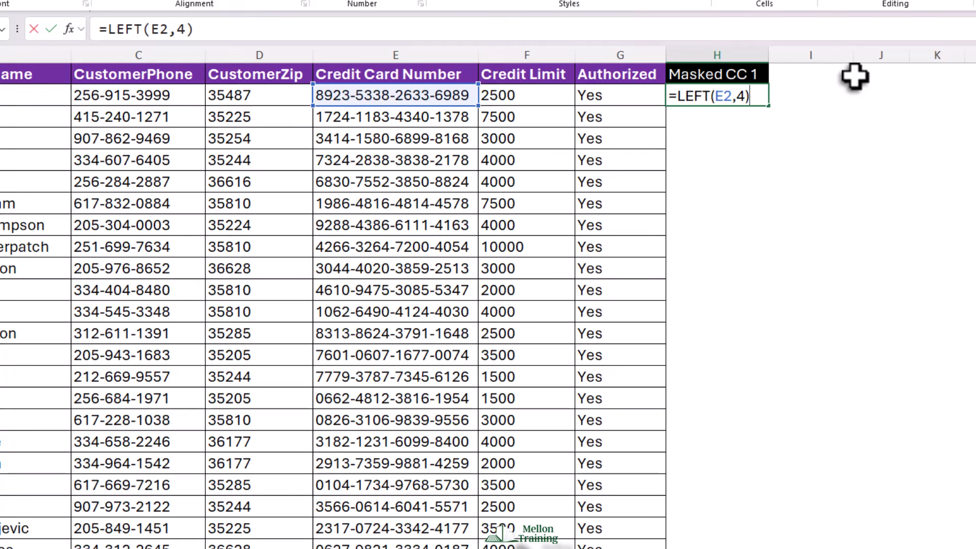
key(Return)
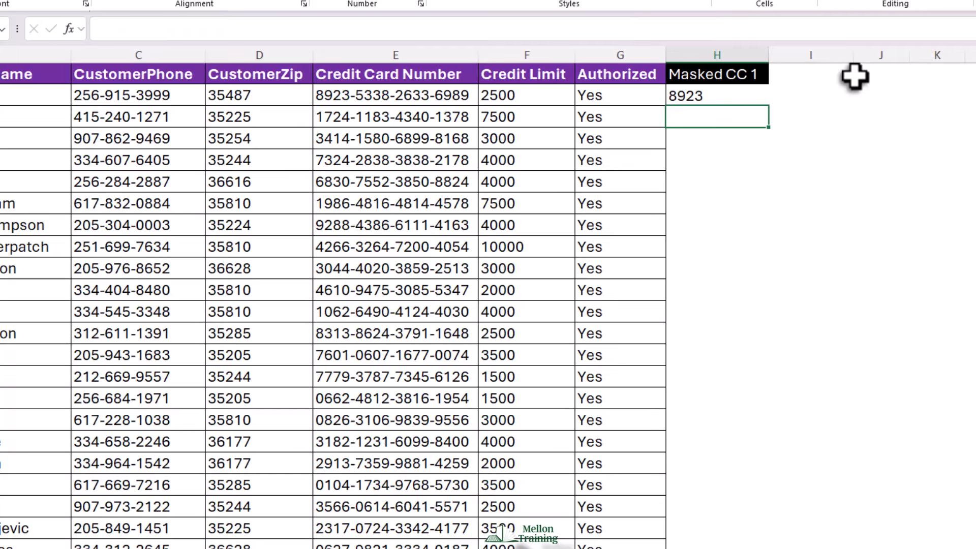
Step: Wrap the H2 formula in CONCAT so a string of asterisks follows the first four digits
double_click(735, 96)
click(675, 96)
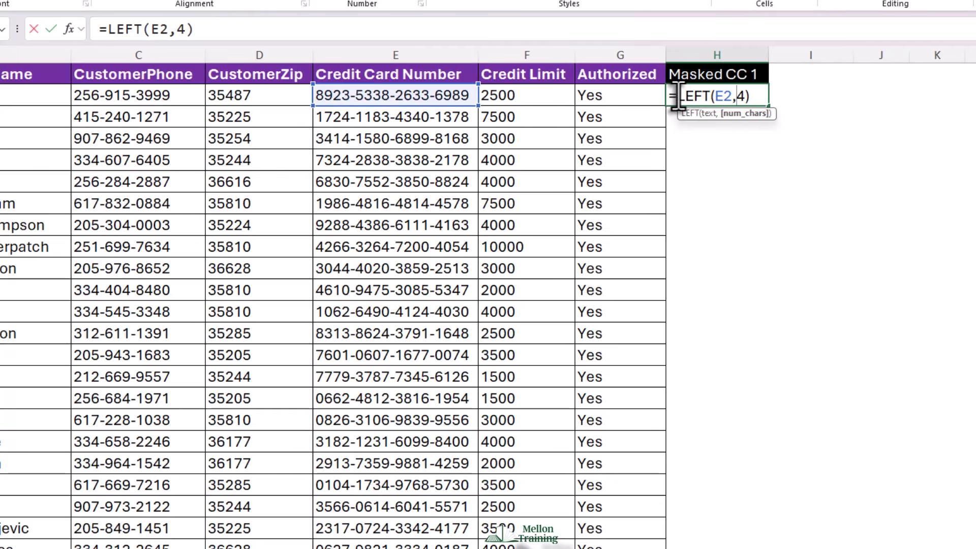
text(CONCA)
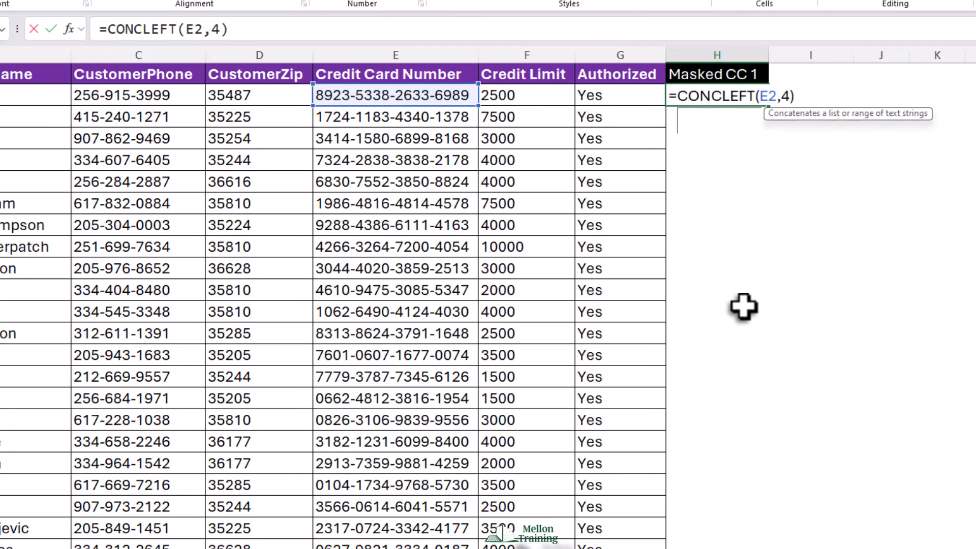
text(T()
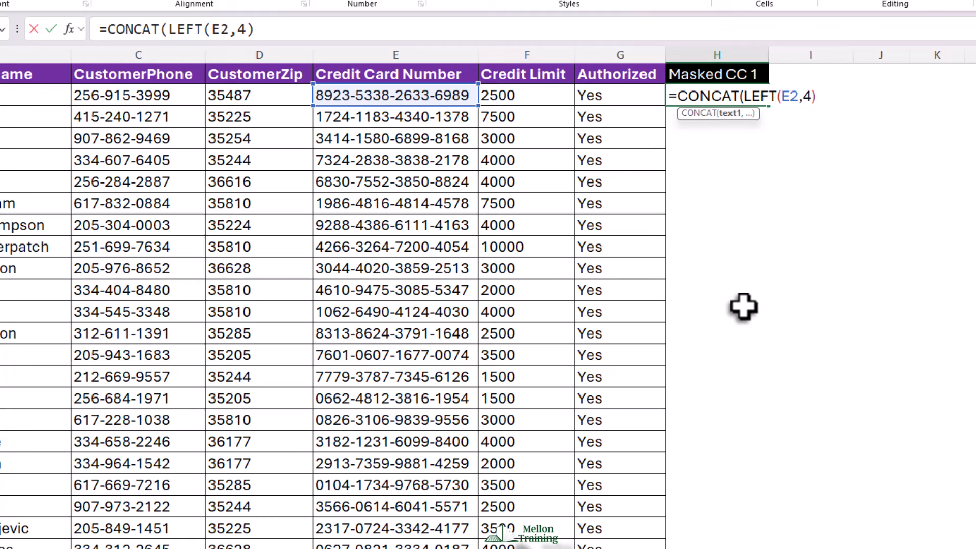
click(817, 97)
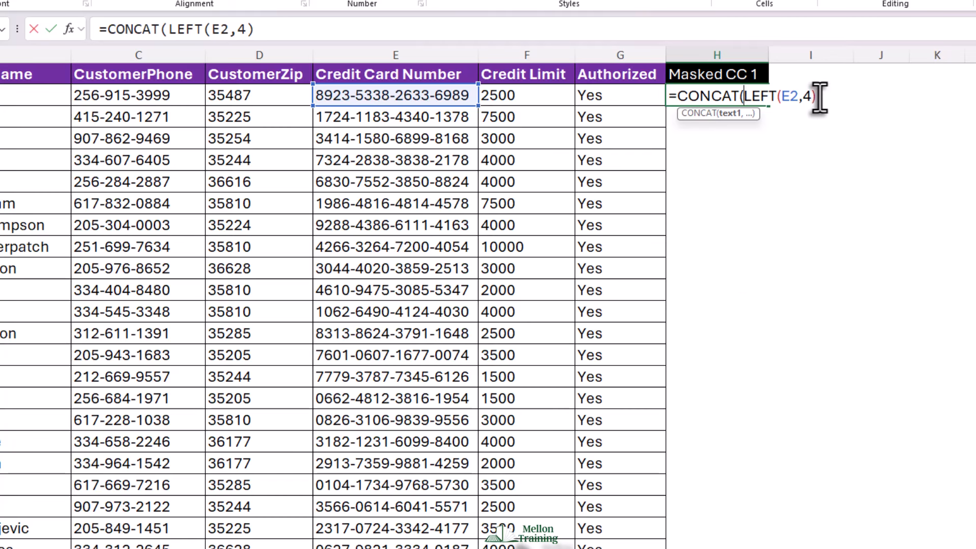
text(,")
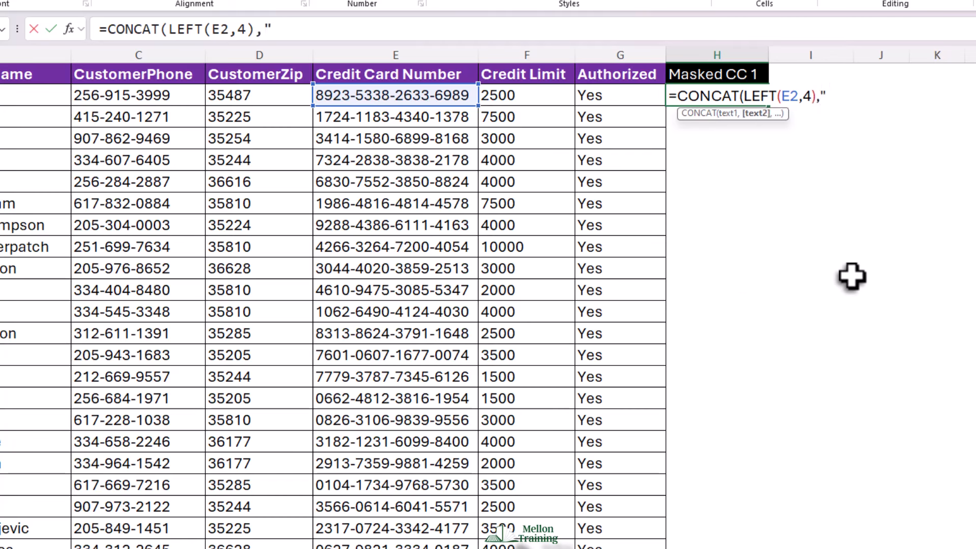
text(*************)
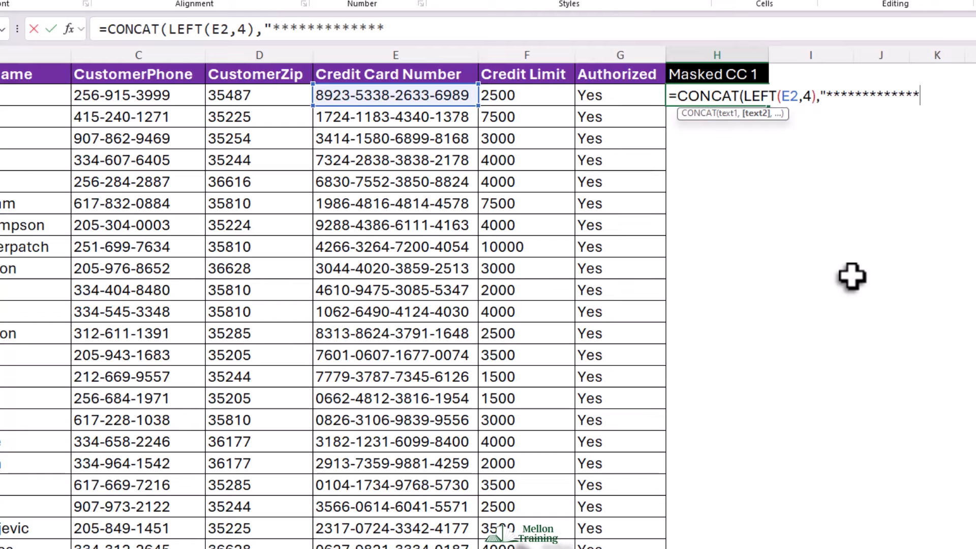
text(*"))
key(Return)
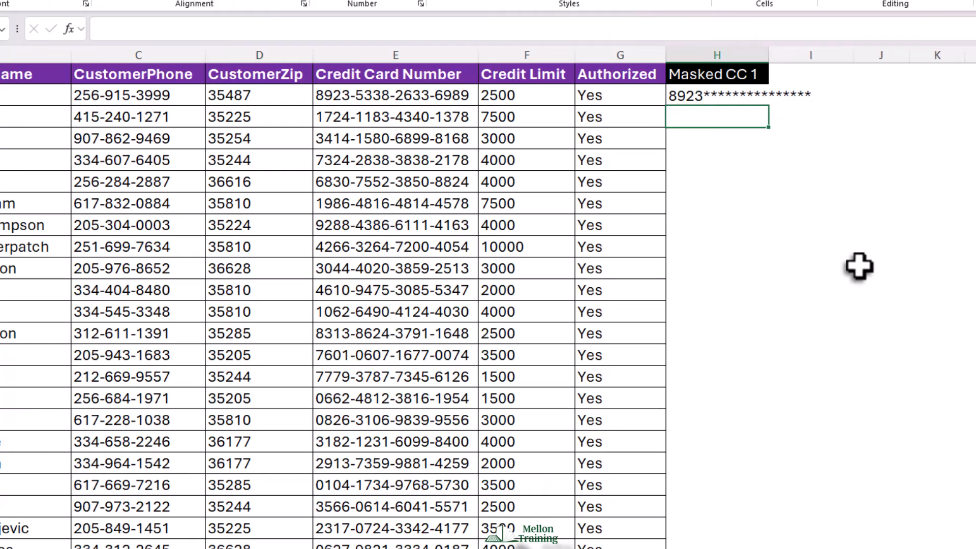
Step: Autofit column H and fill the H2 masking formula down the whole column
double_click(768, 47)
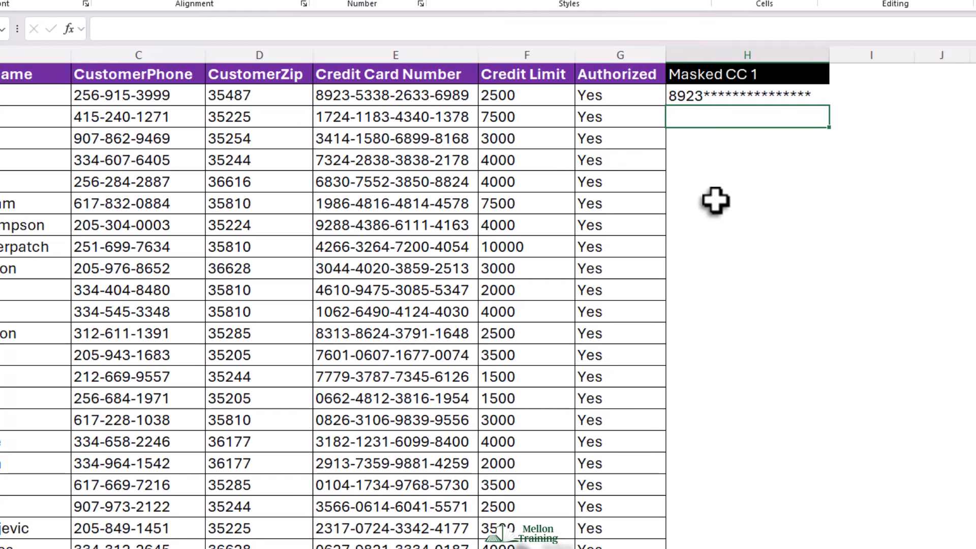
click(766, 96)
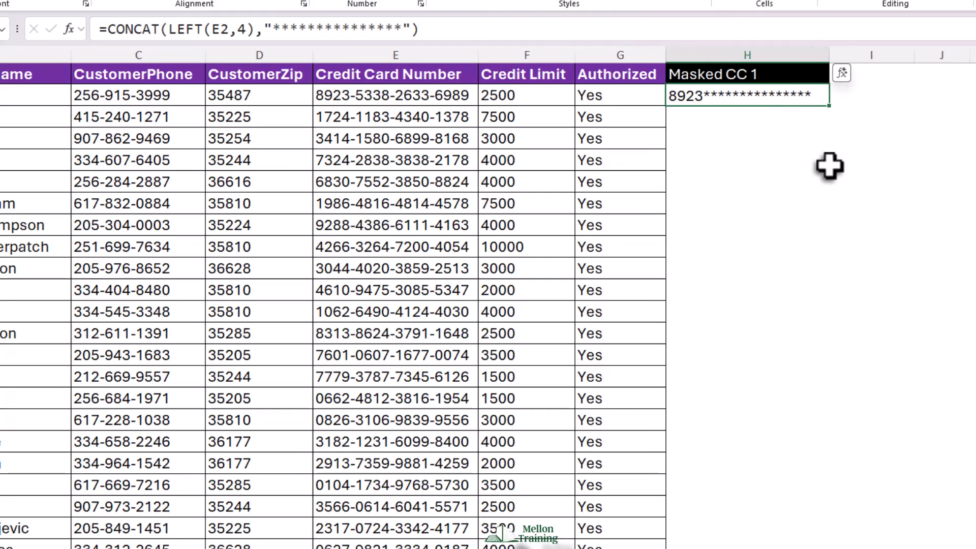
double_click(829, 106)
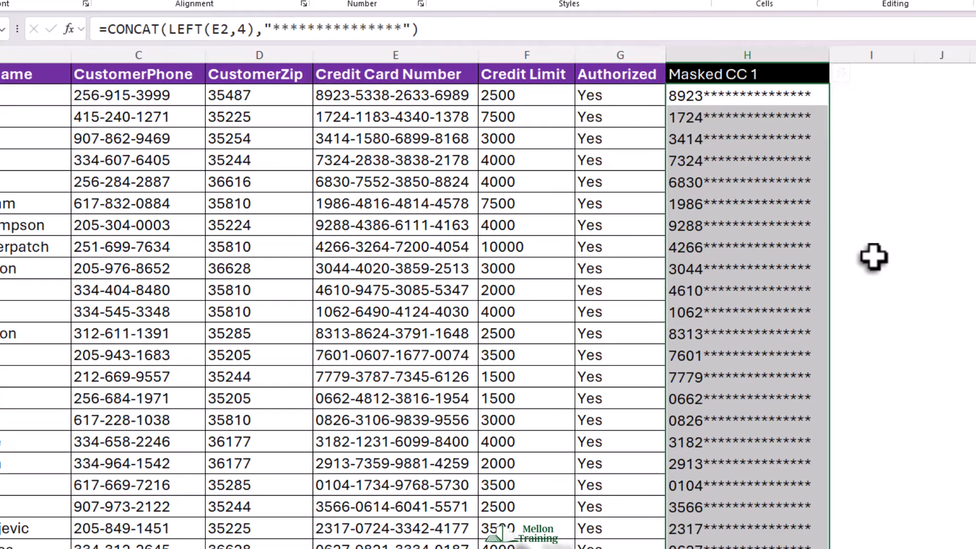
scroll(871, 257, down, 4)
scroll(874, 260, down, 6)
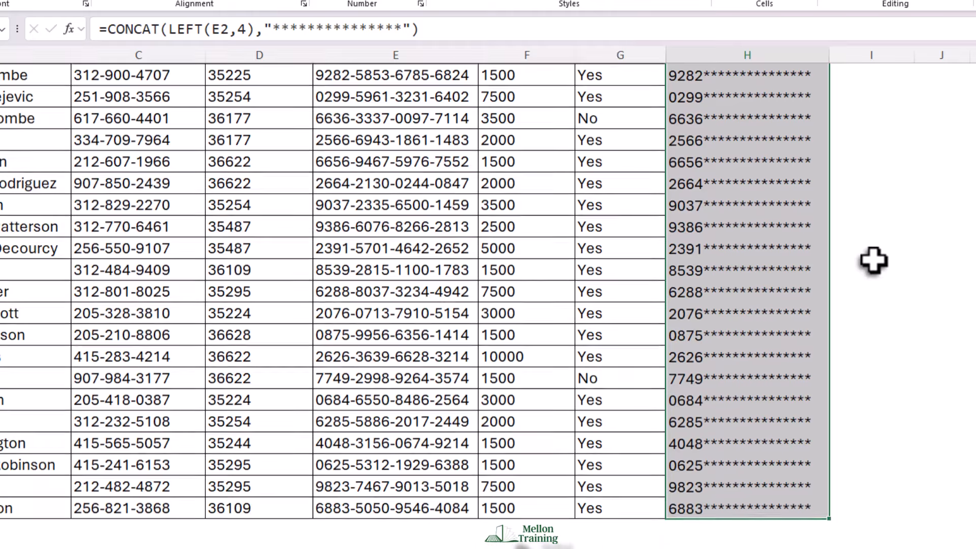
scroll(874, 262, up, 10)
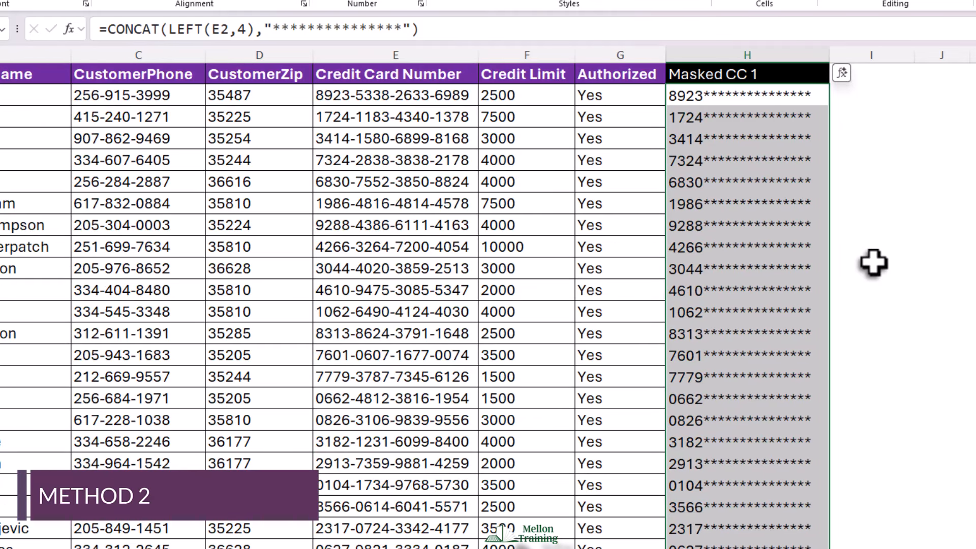
Step: Enter the column header Masked CC 2 in cell I1
click(891, 73)
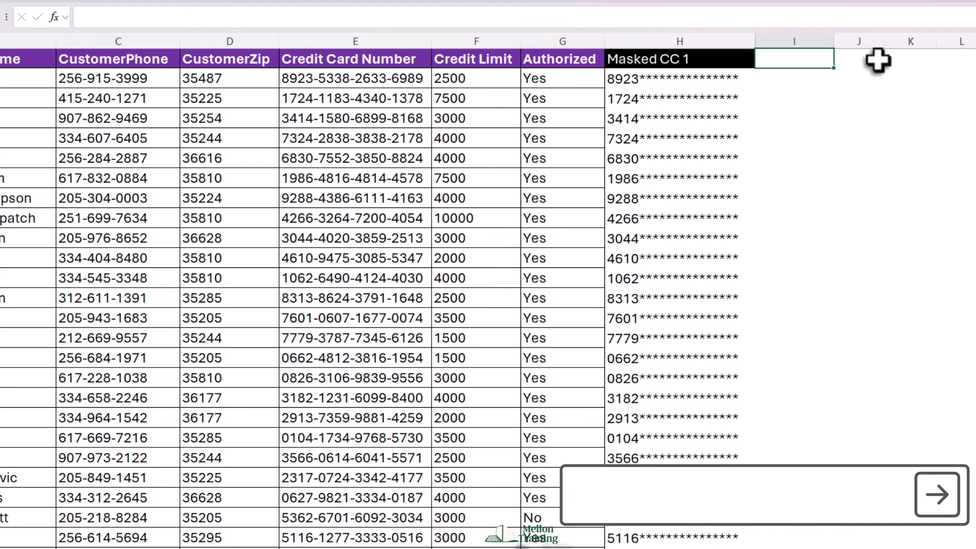
text(Ma)
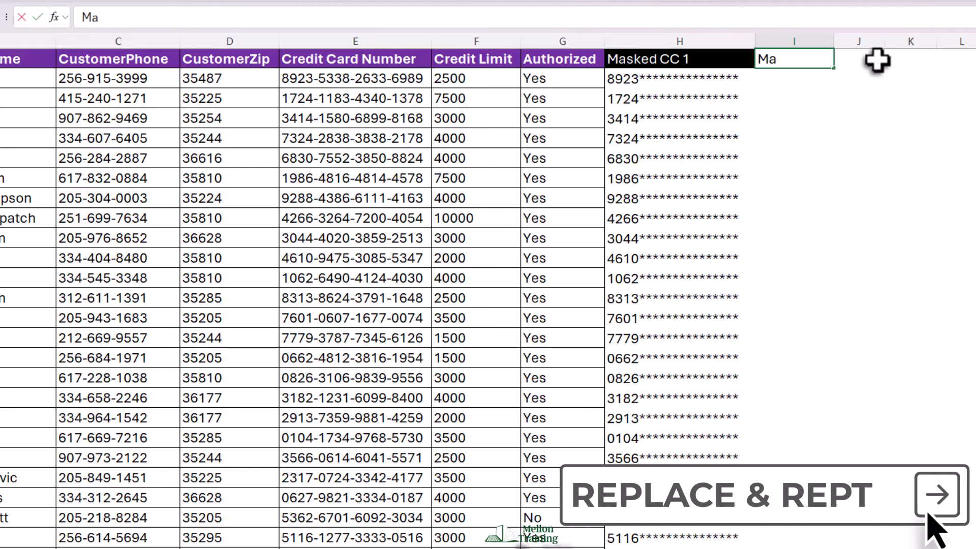
text(sked C)
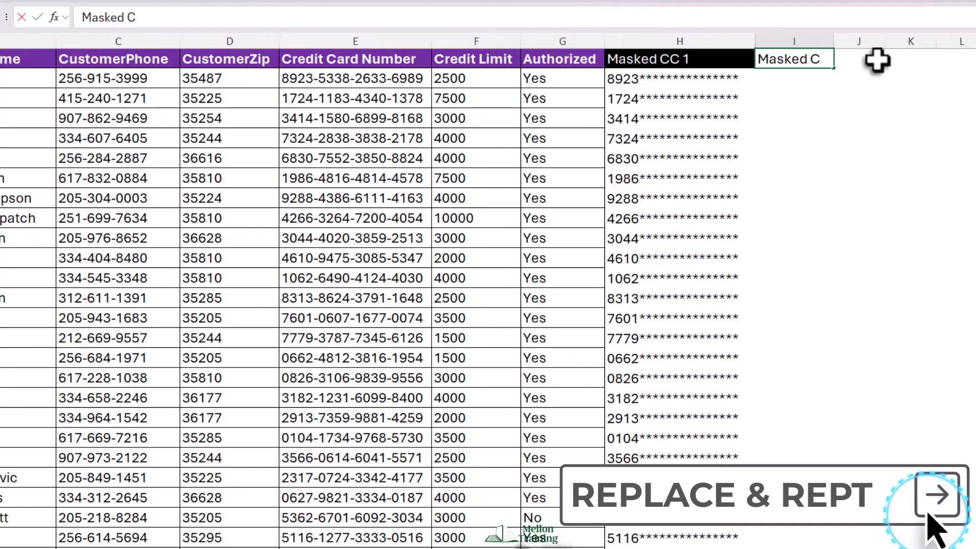
text(C 2)
key(Return)
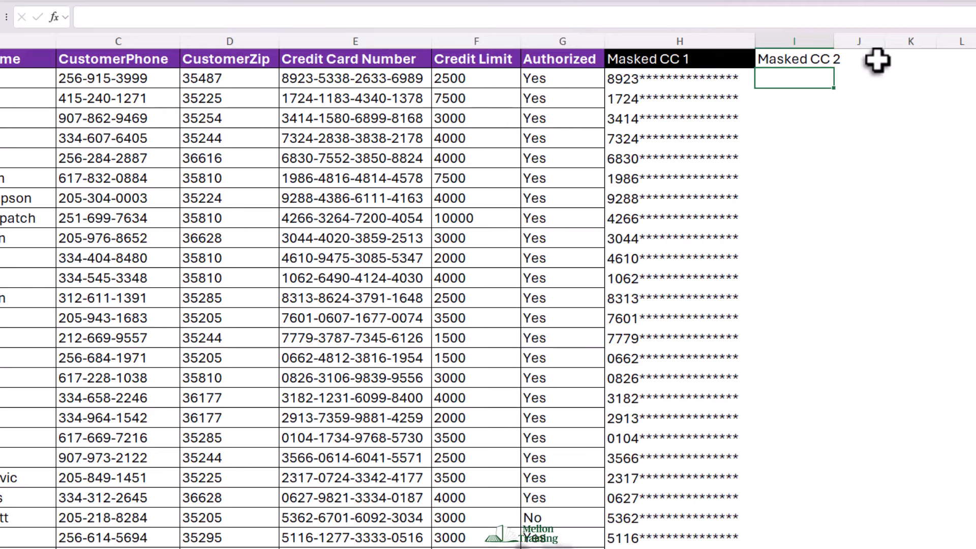
Step: Autofit column I and give the I1 header the same black header formatting as H1
double_click(834, 37)
click(808, 61)
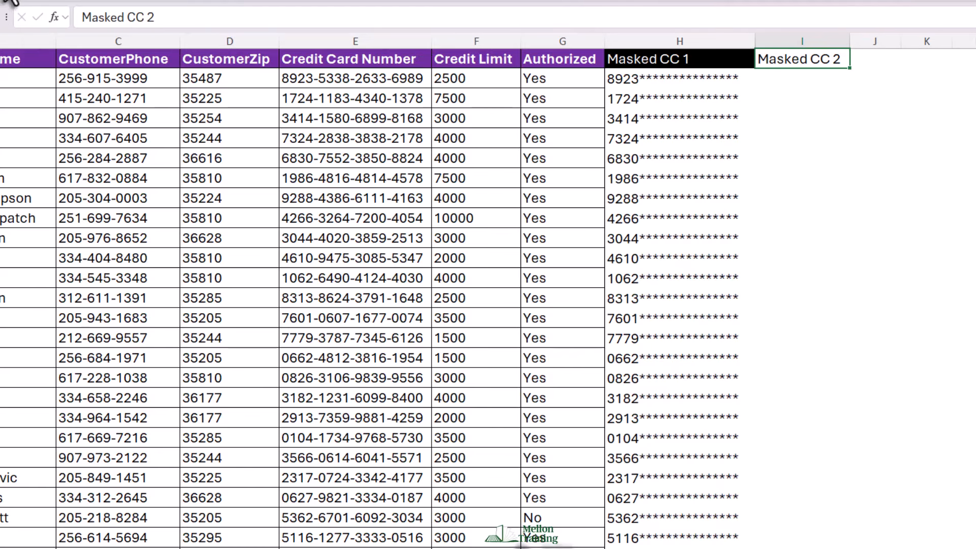
click(32, 0)
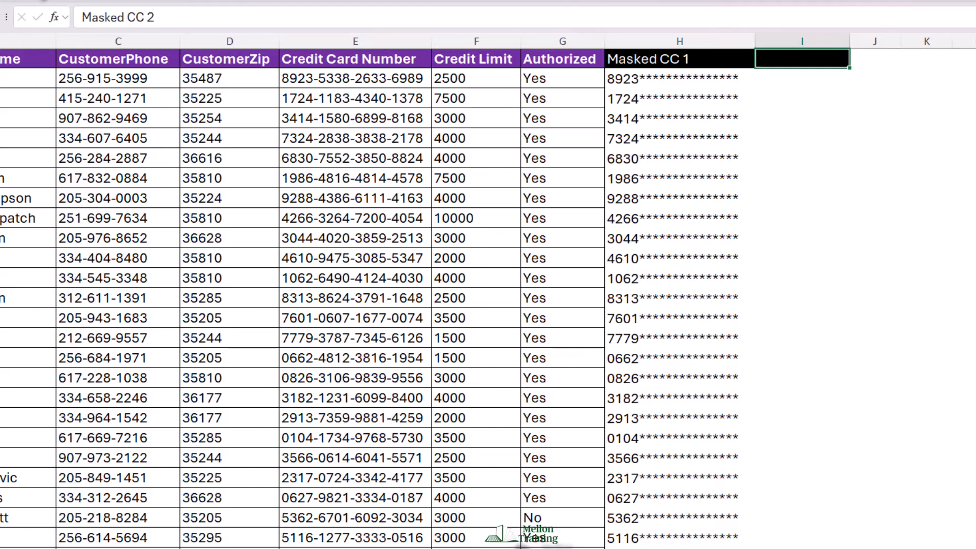
Step: Enter the formula =REPLACE(E2,5,15,REPT("*",15)) in cell I2 to mask everything after the first four digits
click(810, 80)
text(=RE)
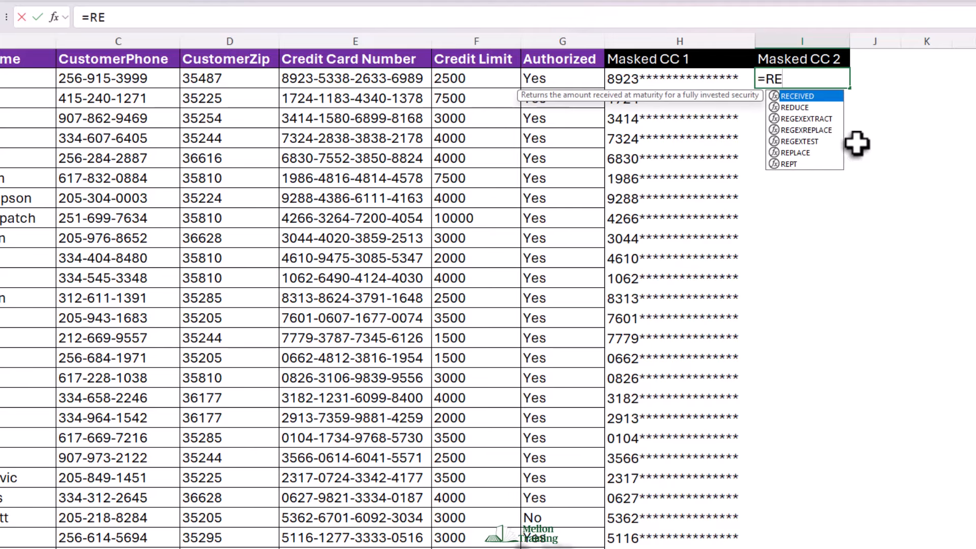
key(Down)
key(Down)
key(Down)
key(Down)
key(Down)
key(Tab)
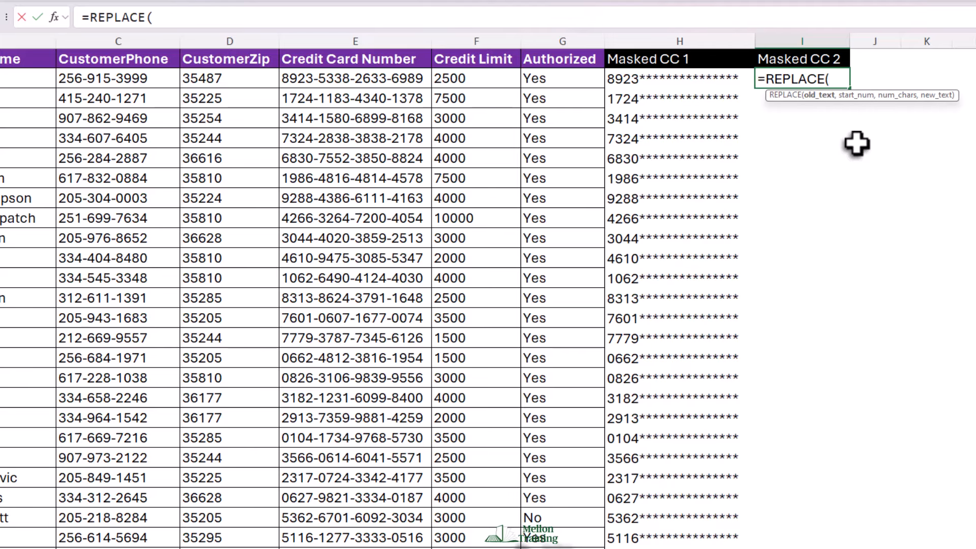
text(E2)
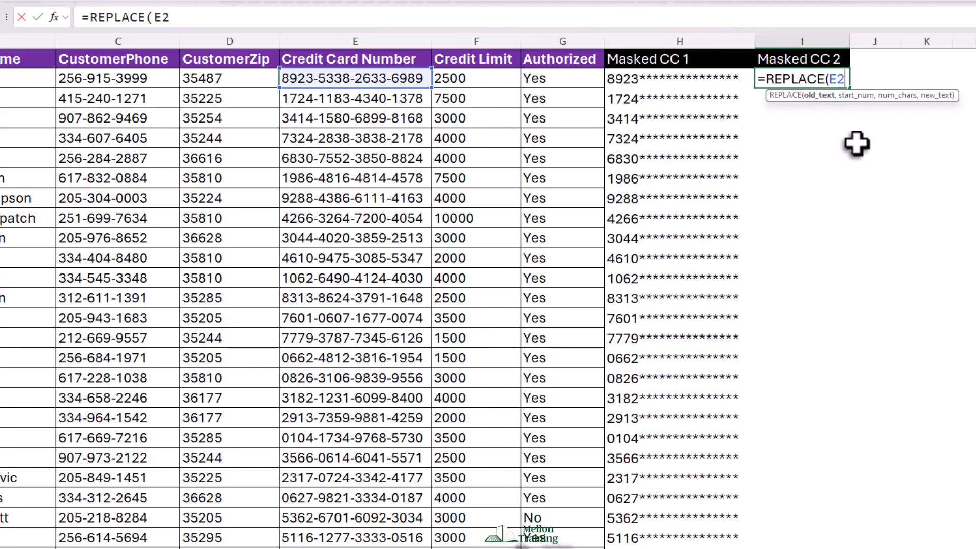
text(,)
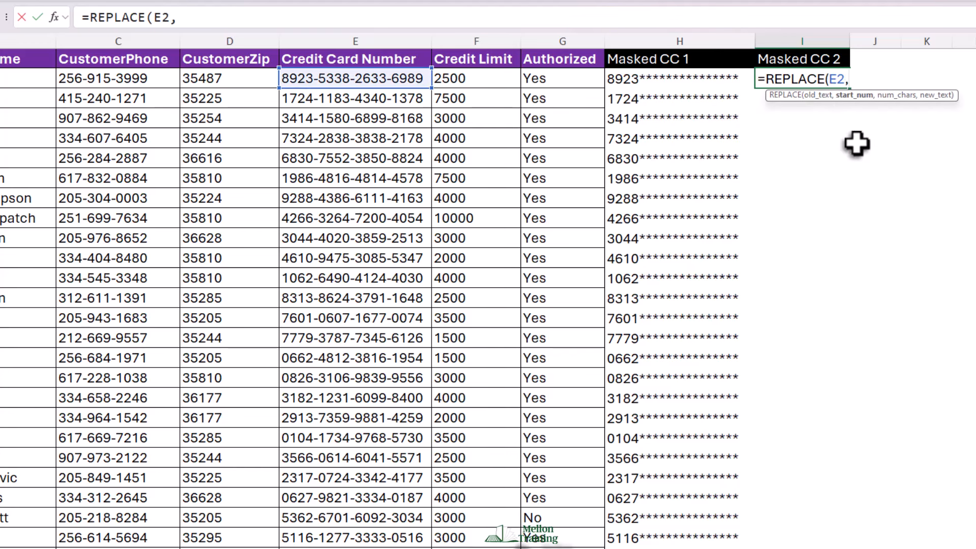
text(5,15)
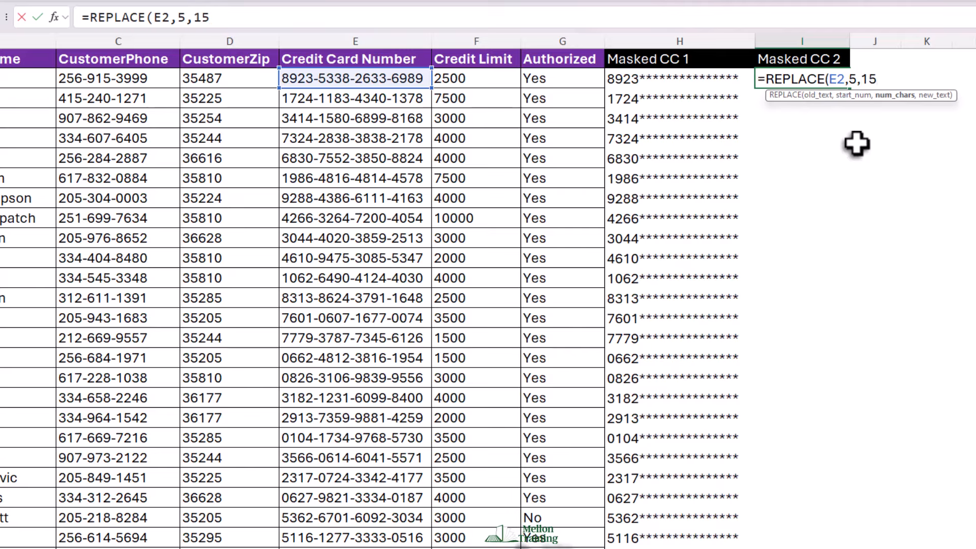
text(,)
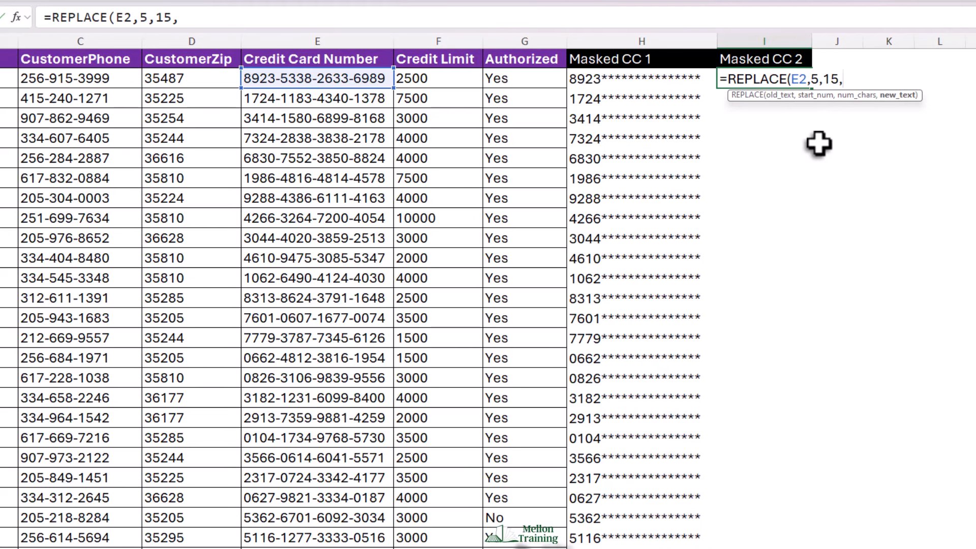
text(REPT()
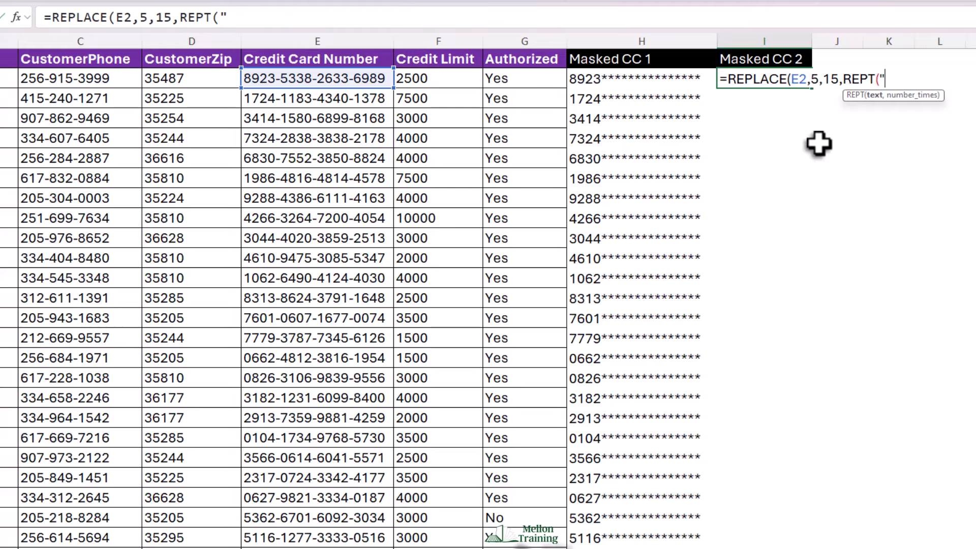
text("*",15)))
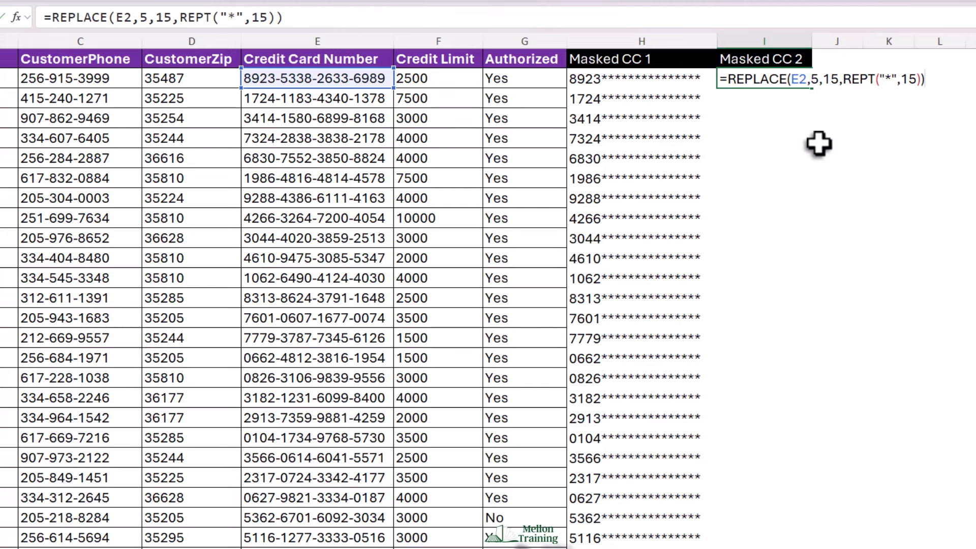
key(Return)
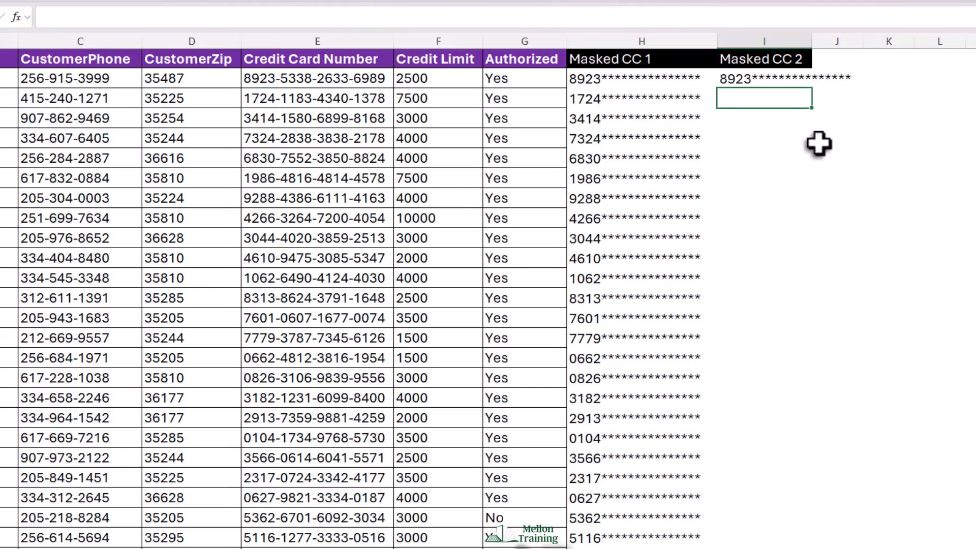
Step: Autofit column I and fill the I2 masking formula down the whole column
double_click(812, 42)
click(797, 81)
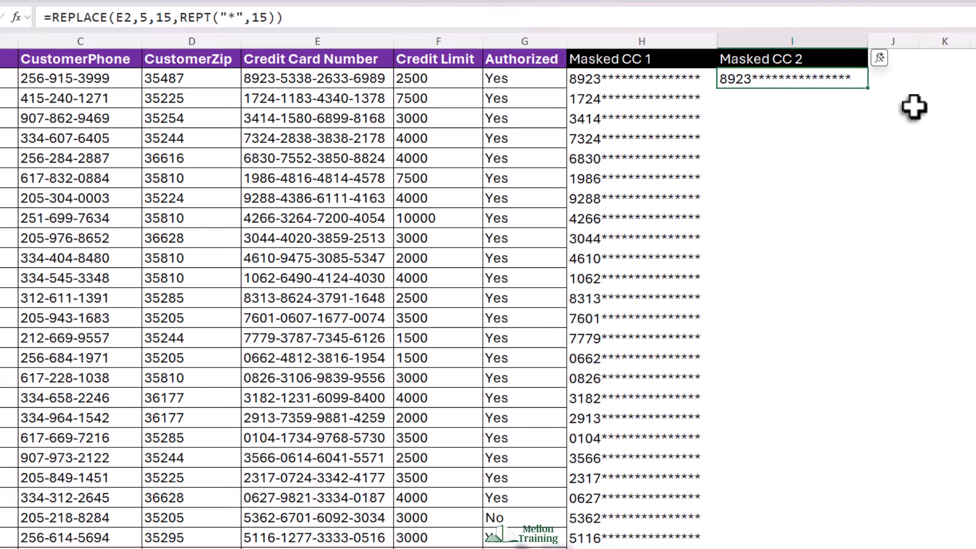
double_click(868, 88)
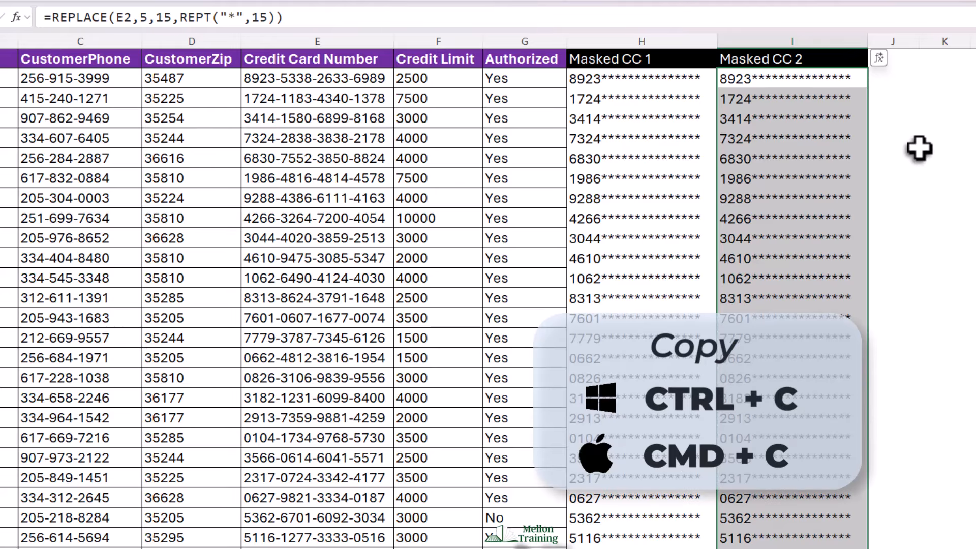
Step: Copy column I's masked results and paste them back over themselves as values only
key(ctrl+c)
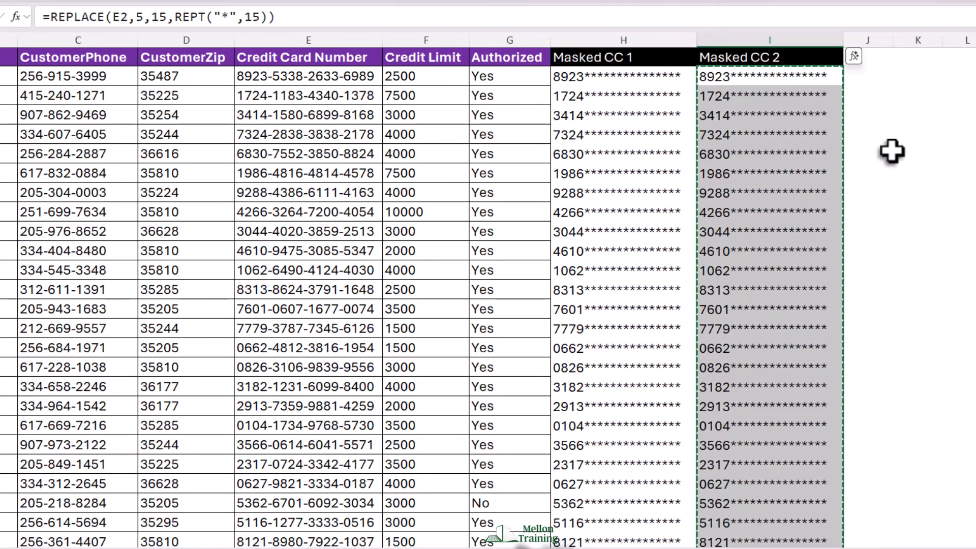
right_click(771, 126)
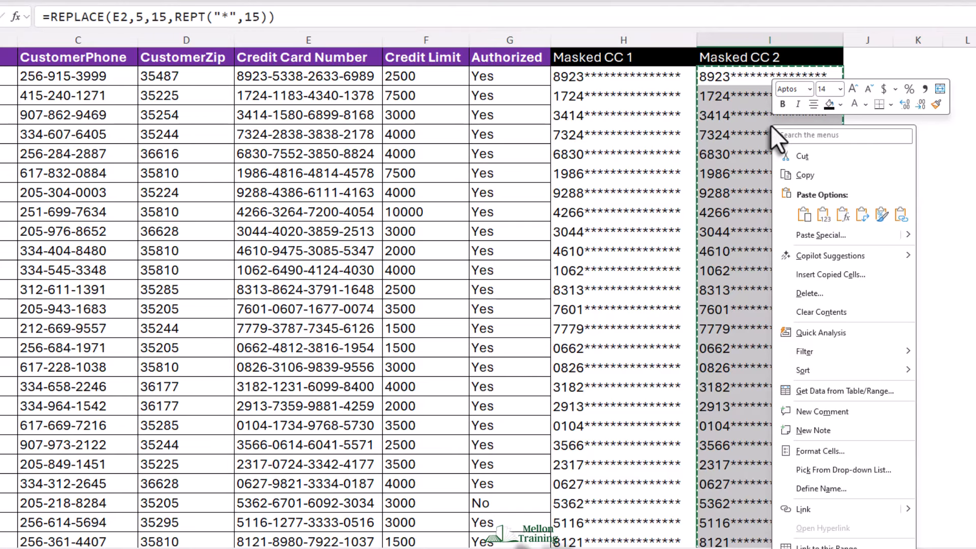
click(833, 231)
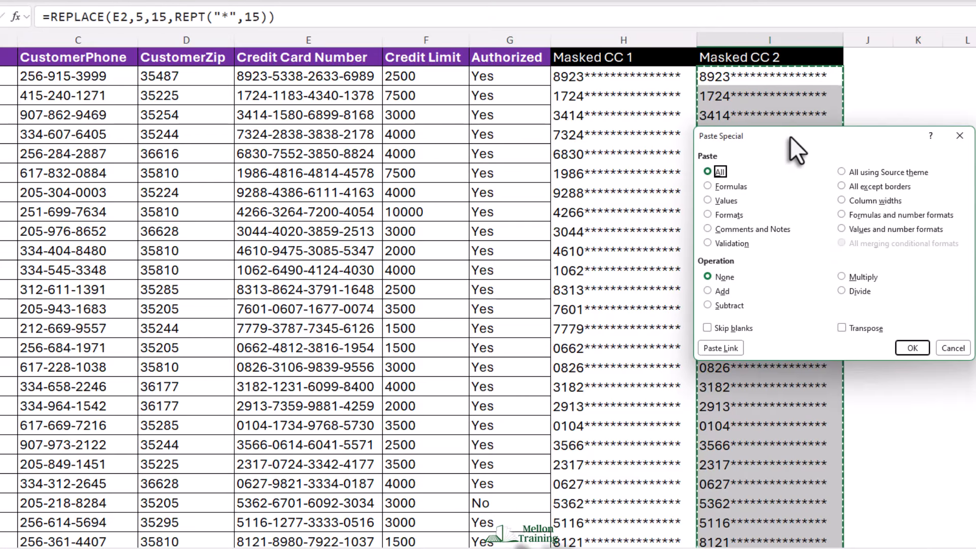
drag(790, 136, 453, 112)
click(410, 143)
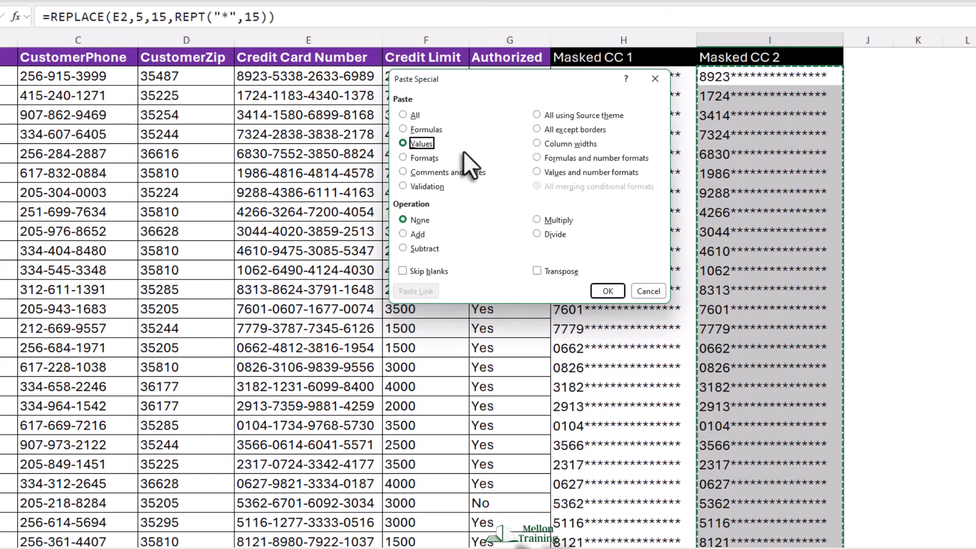
click(607, 292)
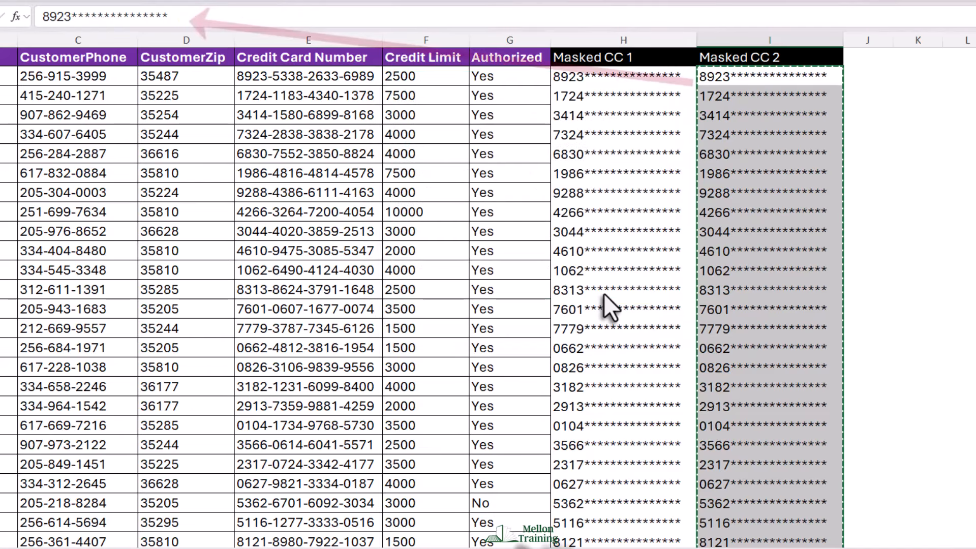
Step: Inspect several cells in column I to check what they now contain
click(783, 77)
click(778, 97)
click(770, 117)
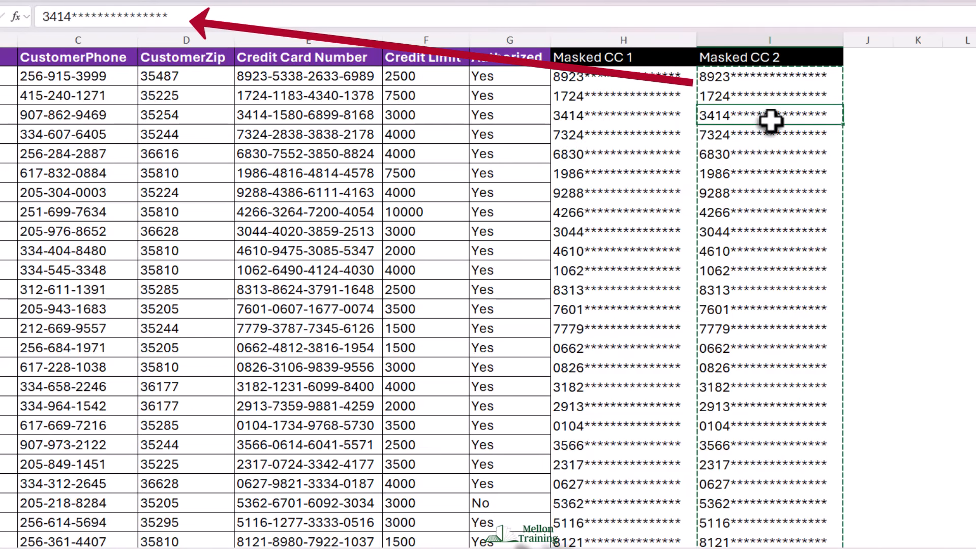
click(763, 153)
click(761, 208)
click(761, 251)
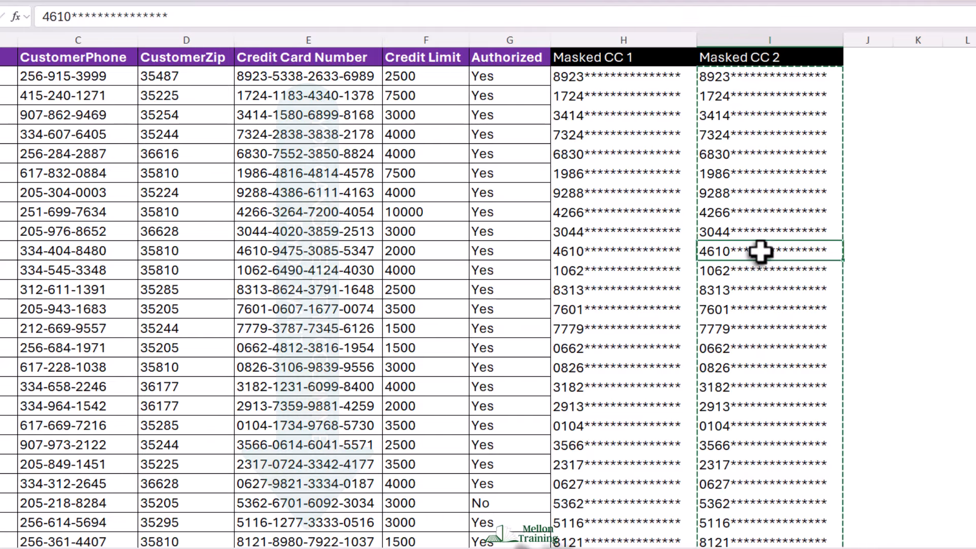
key(Escape)
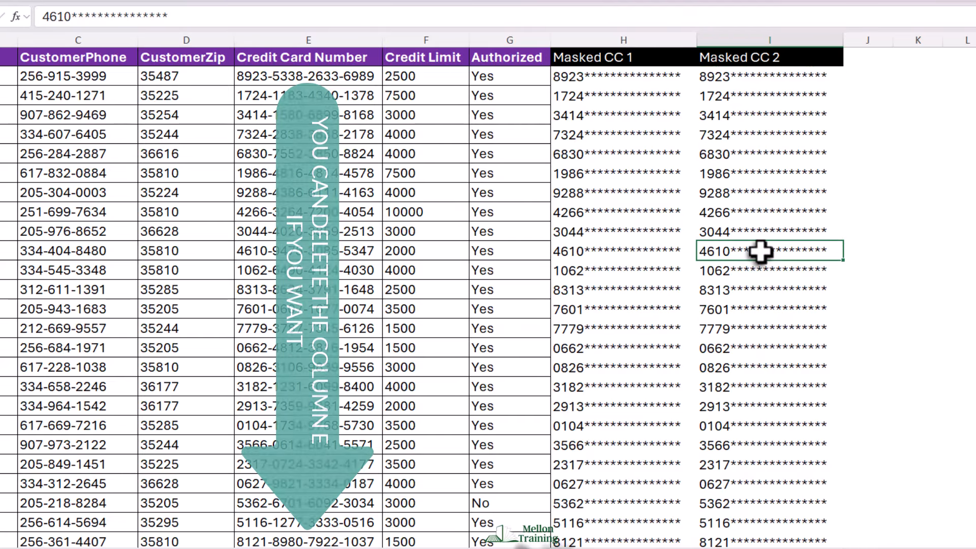
Step: Widen column J and enter the column header Last Digits in cell J1
click(867, 57)
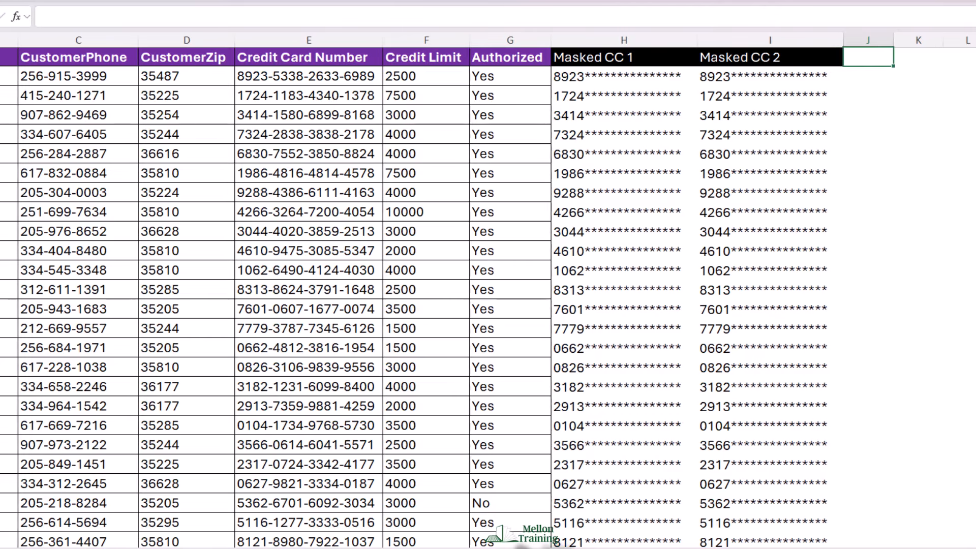
scroll(448, 148, right, 4)
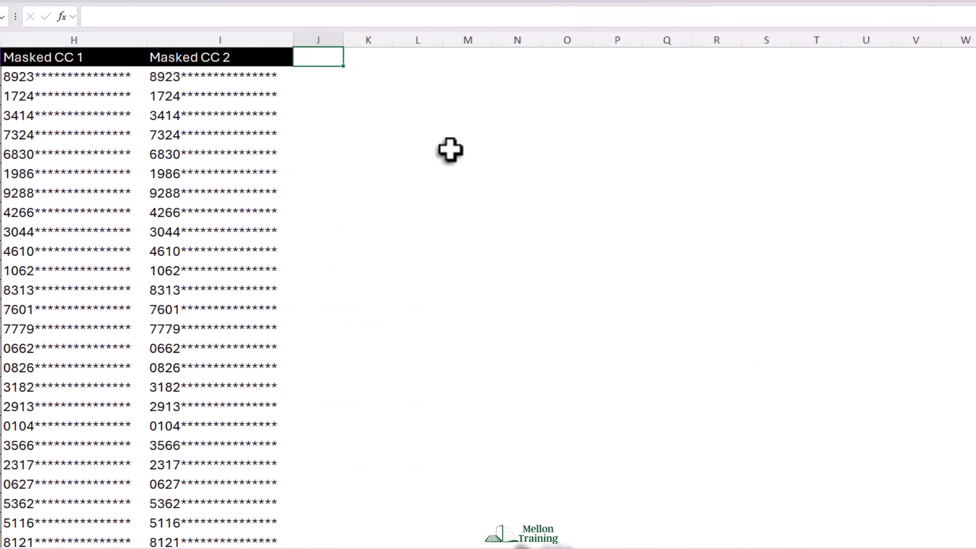
drag(346, 40, 367, 40)
drag(427, 39, 450, 40)
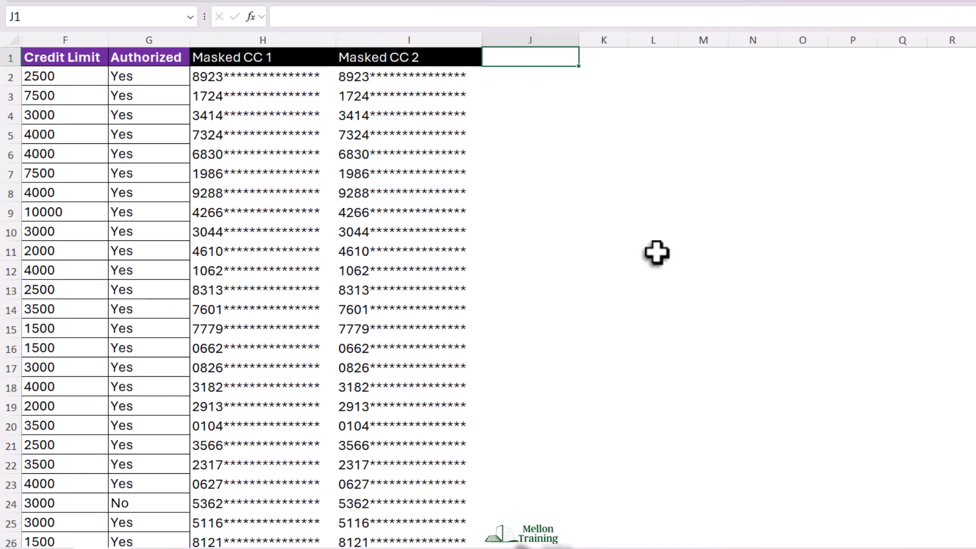
text(K)
key(BackSpace)
text(Last Digits)
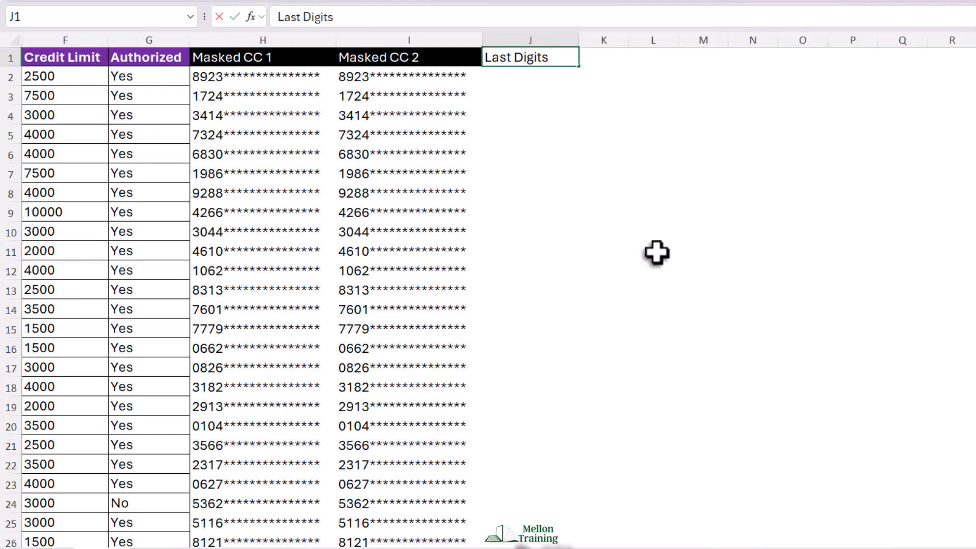
key(Return)
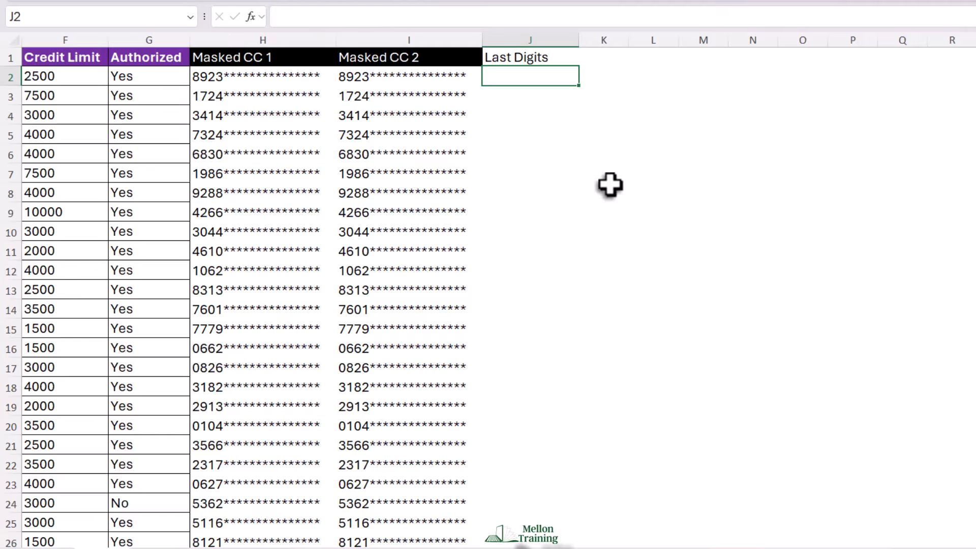
Step: Give the J1 header the same black header formatting as the other masked columns
click(539, 59)
click(236, 0)
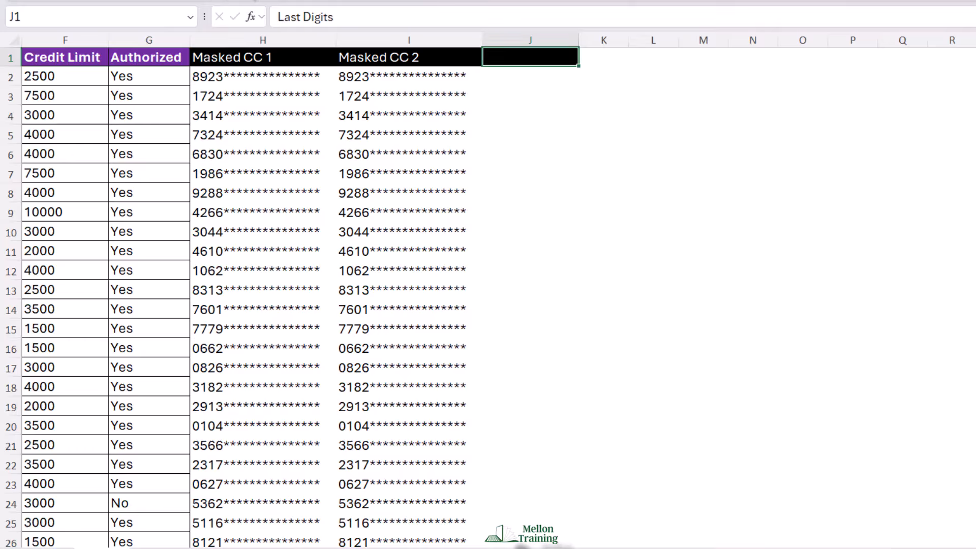
click(256, 0)
click(542, 74)
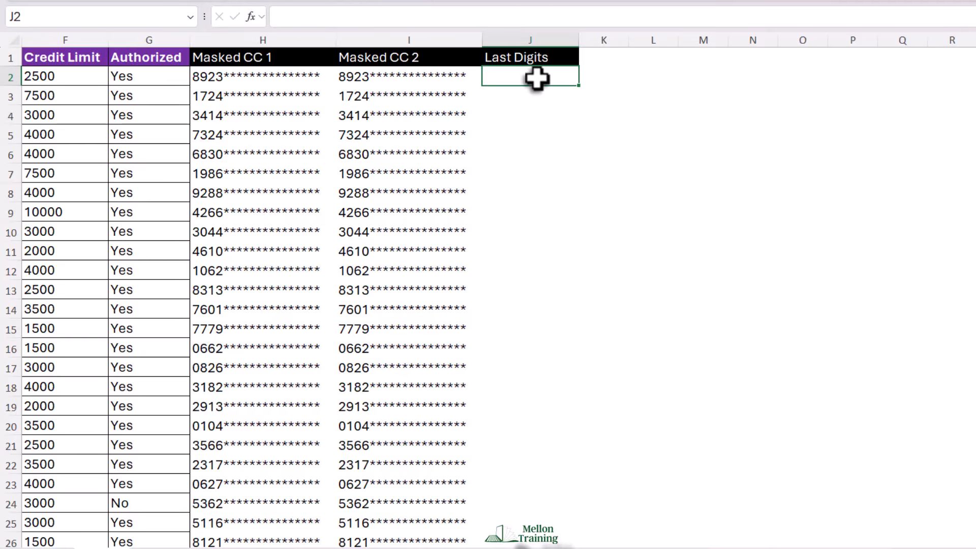
Step: Paste the formula =REPT("*",LEN(E2)-4)&RIGHT(E2,4) into J2 and fill it down column J
double_click(534, 77)
key(ctrl+v)
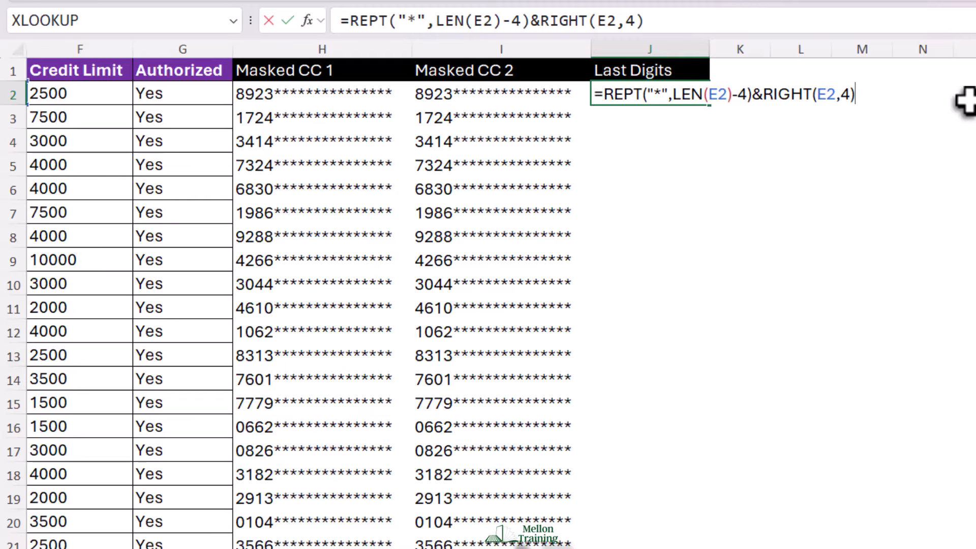
key(Return)
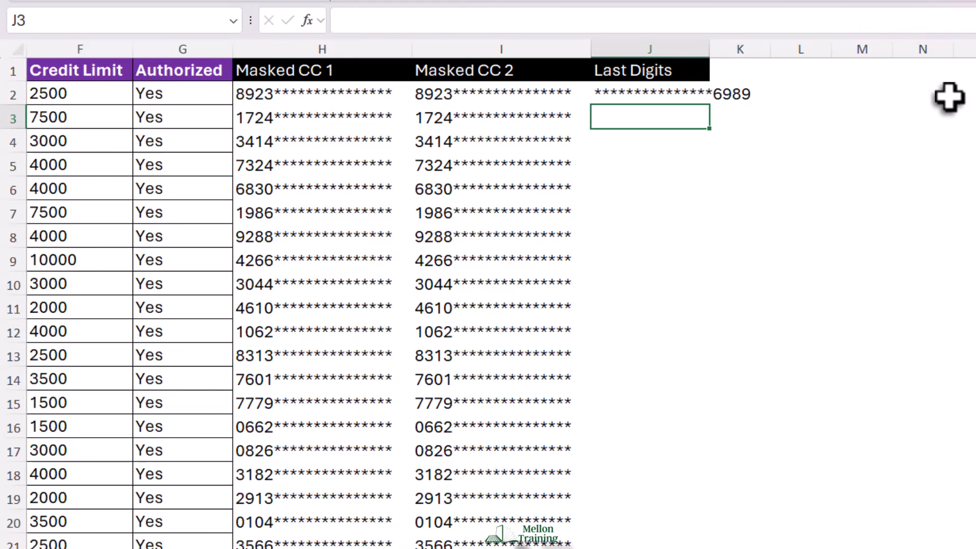
key(Up)
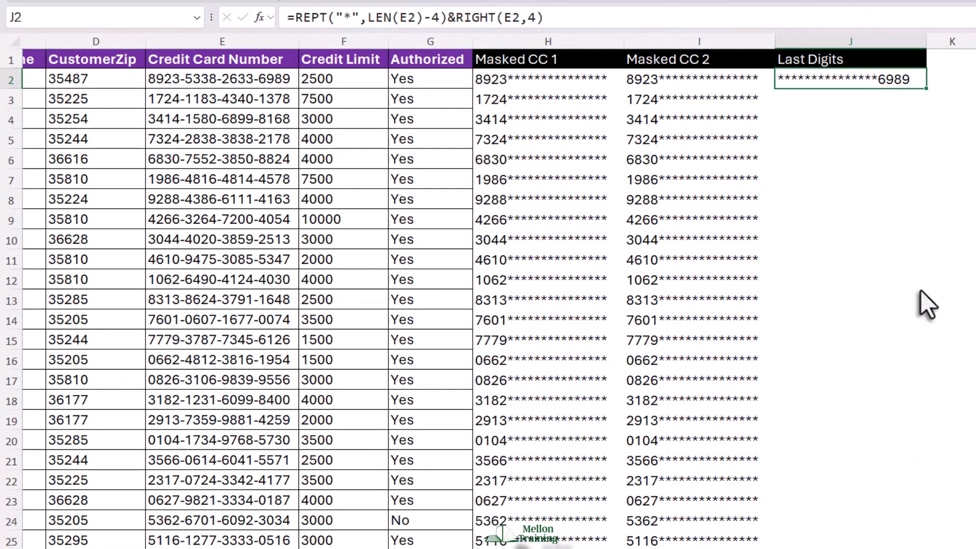
double_click(926, 89)
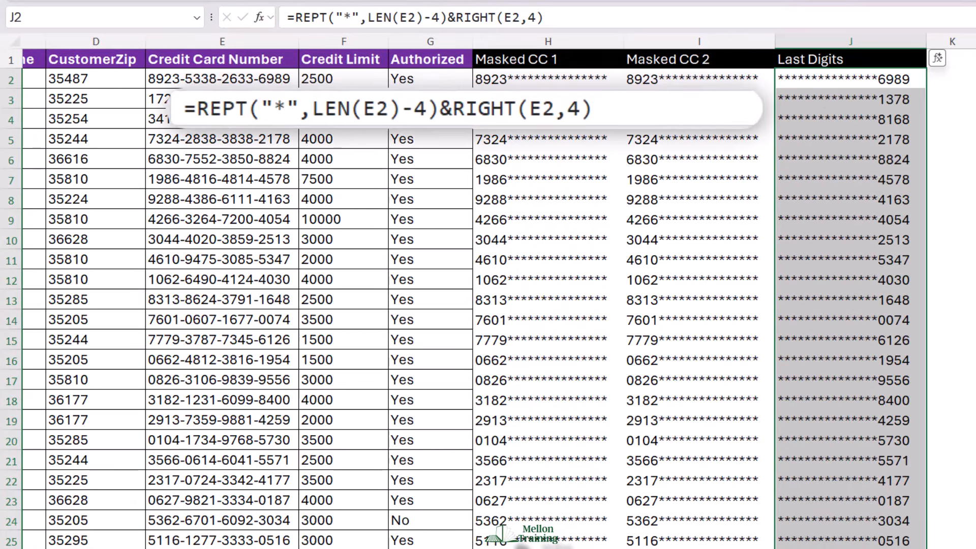
click(873, 84)
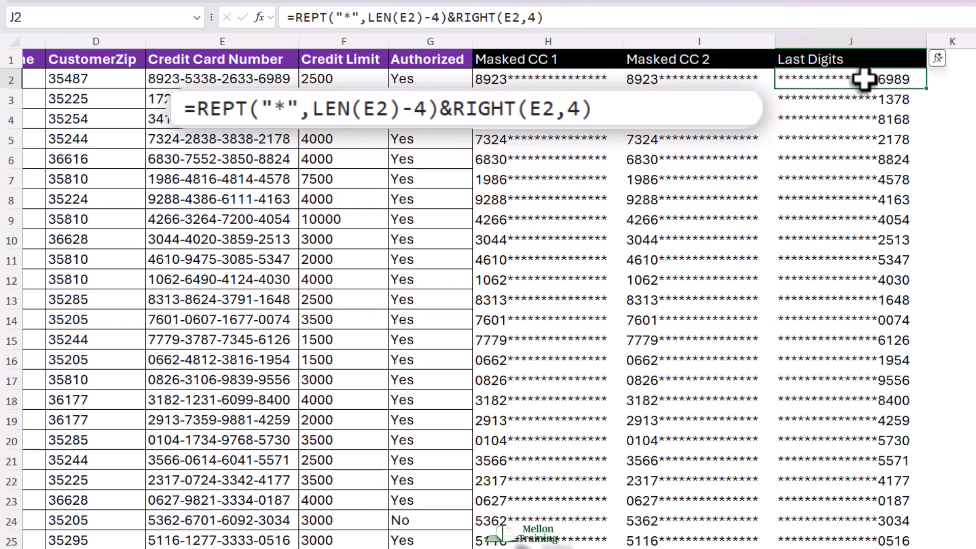